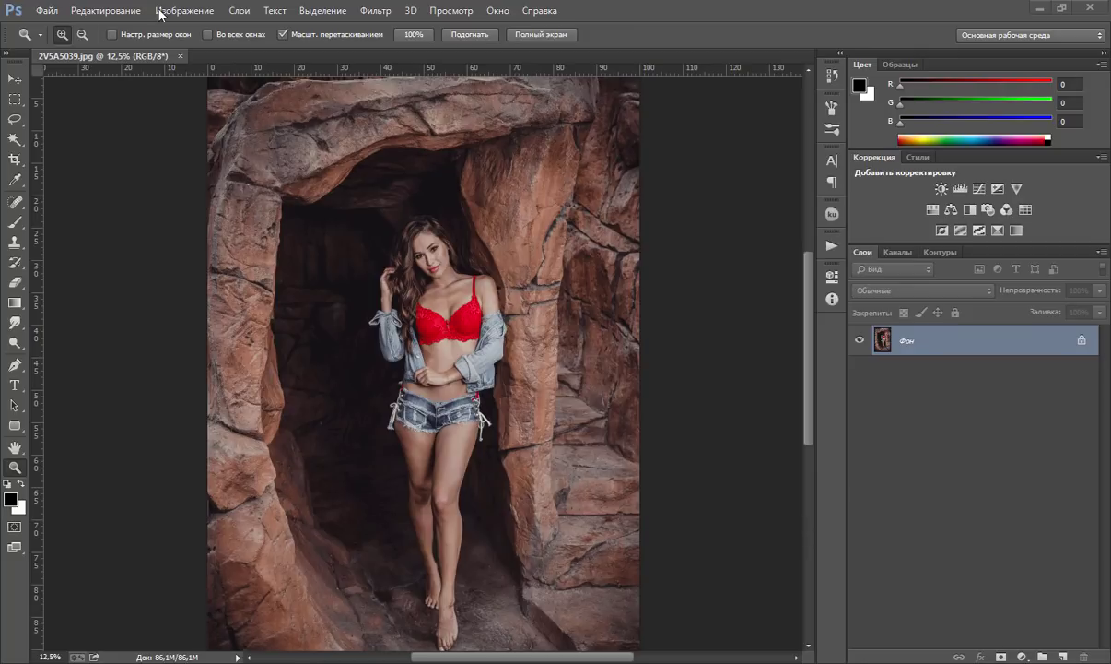
- Choose the 'Универсальные настройки для Европы 3' preset in Color Settings, giving sRGB IEC61966-2.1 RGB
left_click(110, 9)
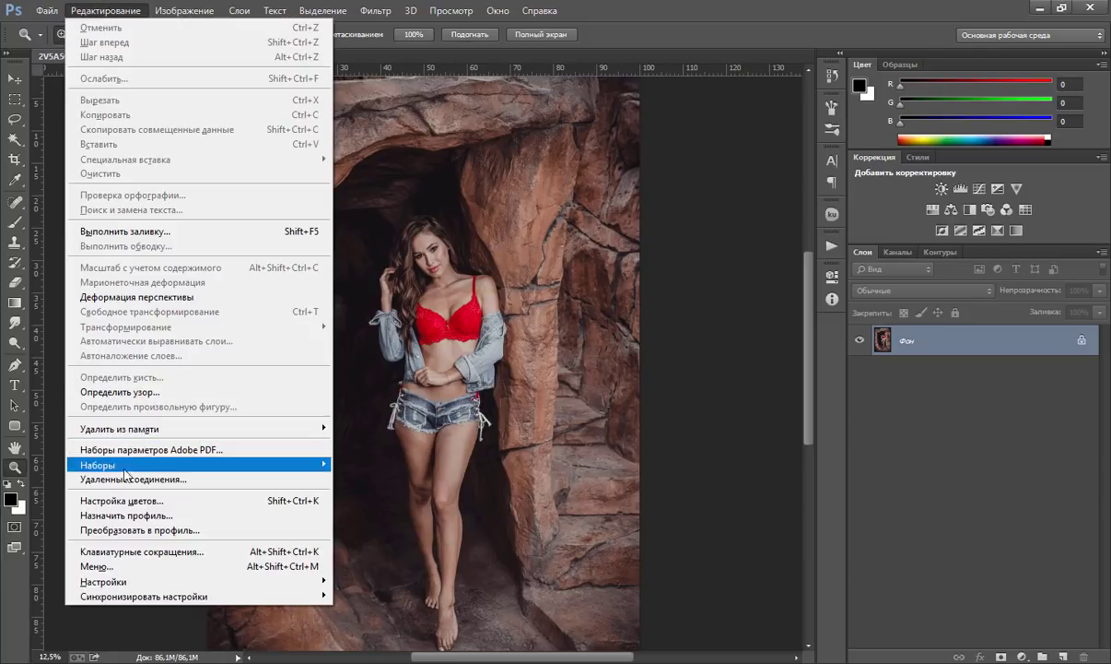
left_click(133, 503)
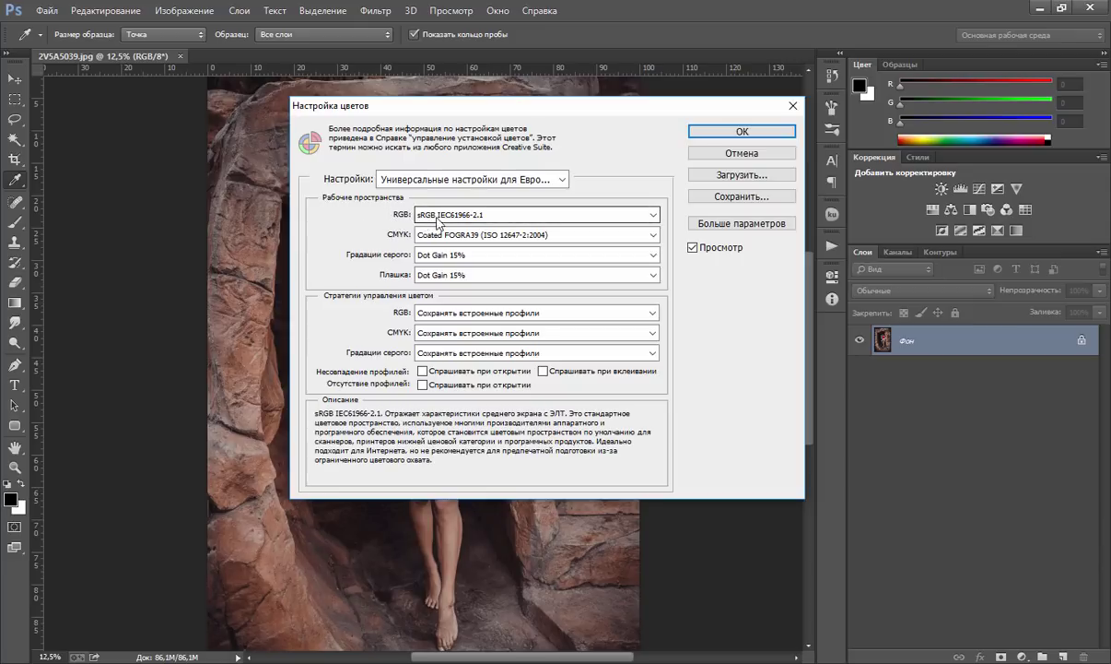
left_click(561, 181)
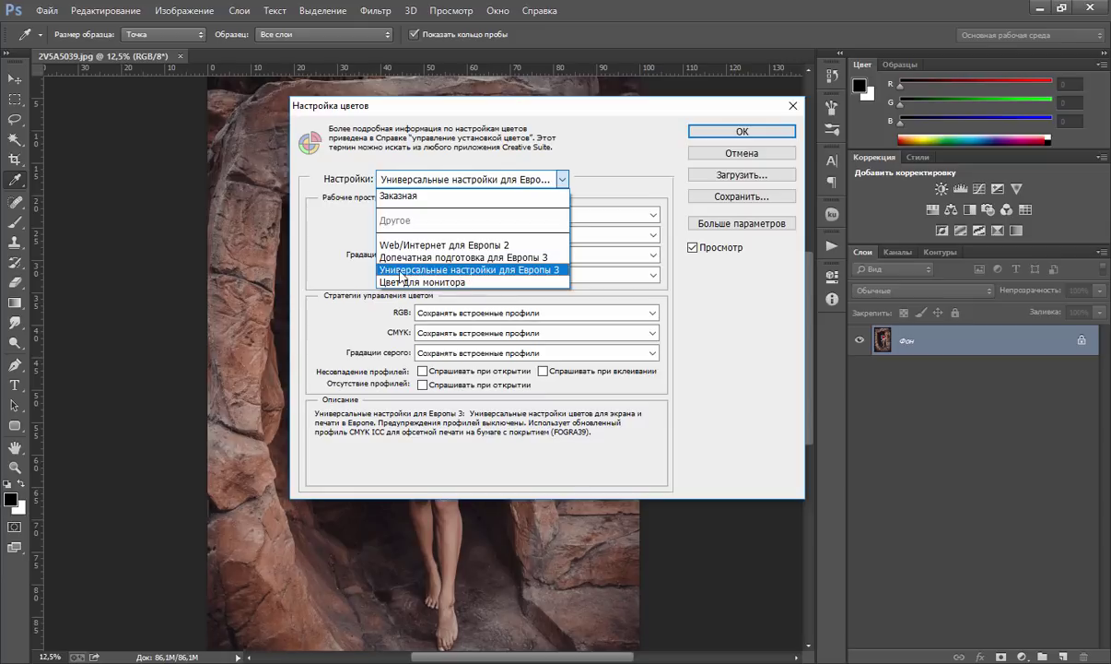
left_click(530, 274)
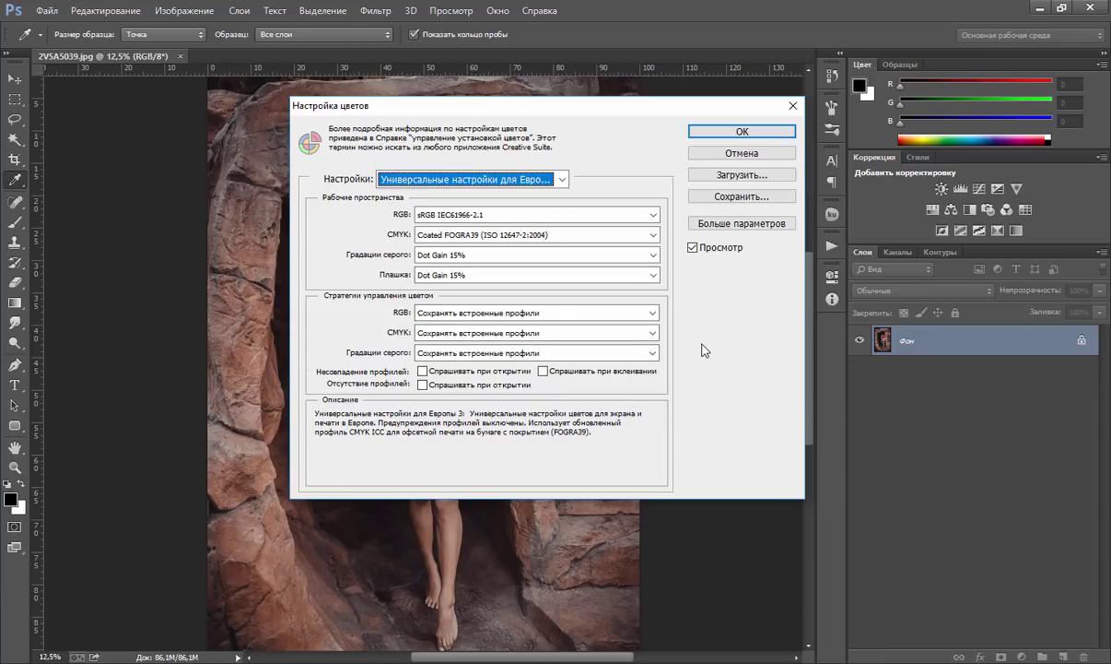
- Apply the Europe 3 colour settings and toggle the Proof Colors preview on the cave photo
left_click(728, 131)
key("z")
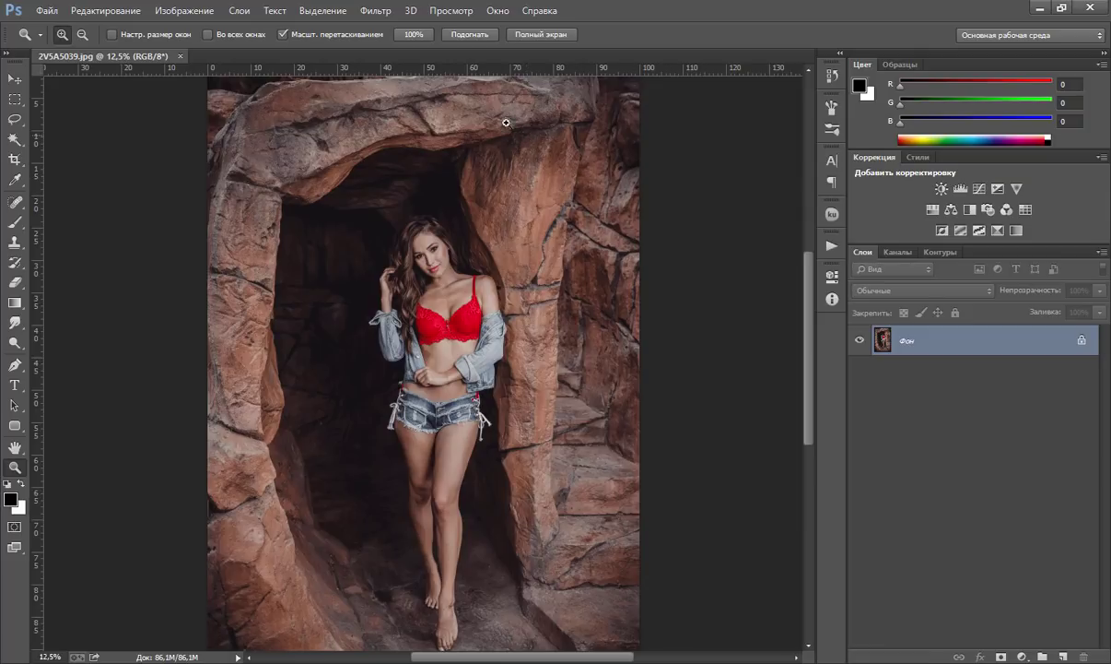
left_click(465, 13)
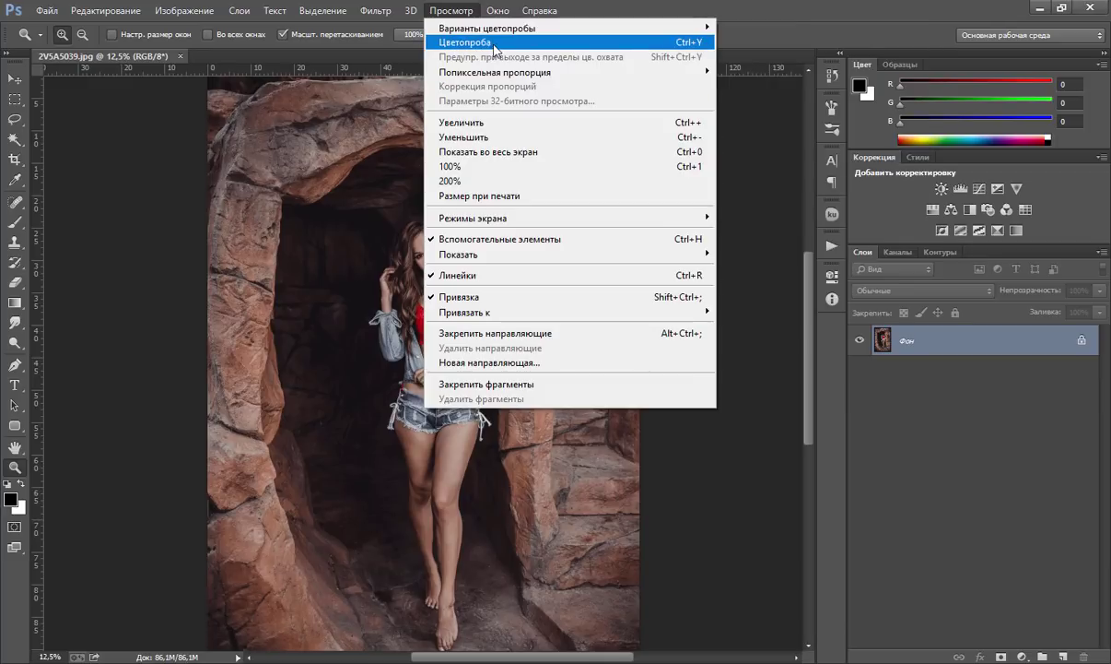
left_click(698, 15)
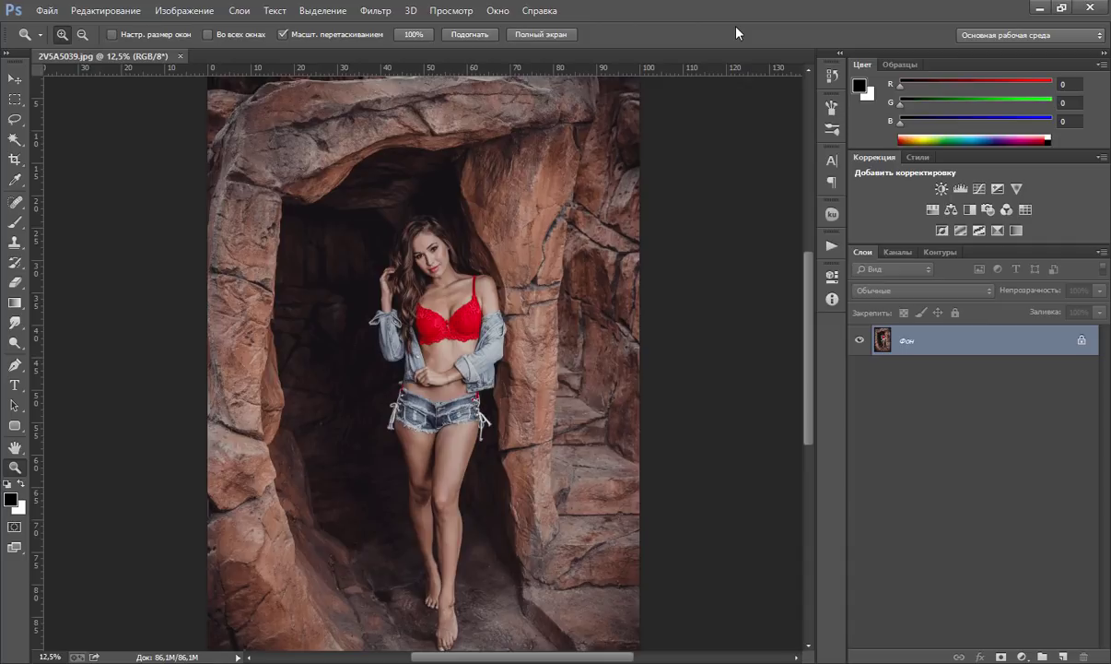
key("ctrl+y")
- Convert the cave photo from Display P3 to the sRGB IEC61966-2.1 destination profile
left_click(135, 12)
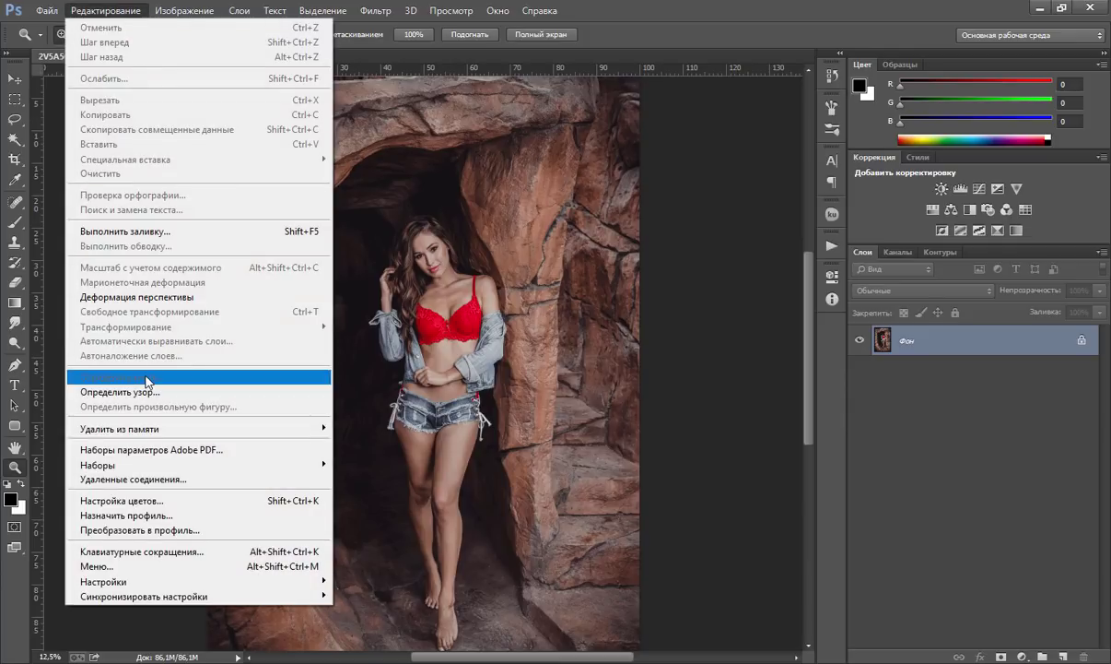
left_click(135, 533)
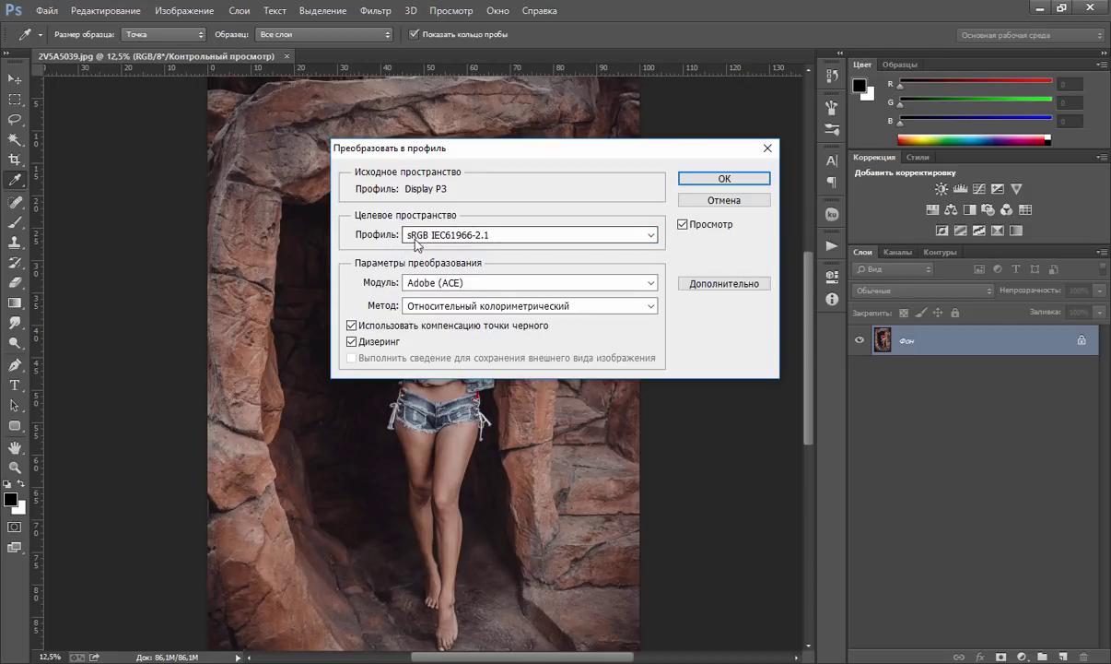
left_click(597, 234)
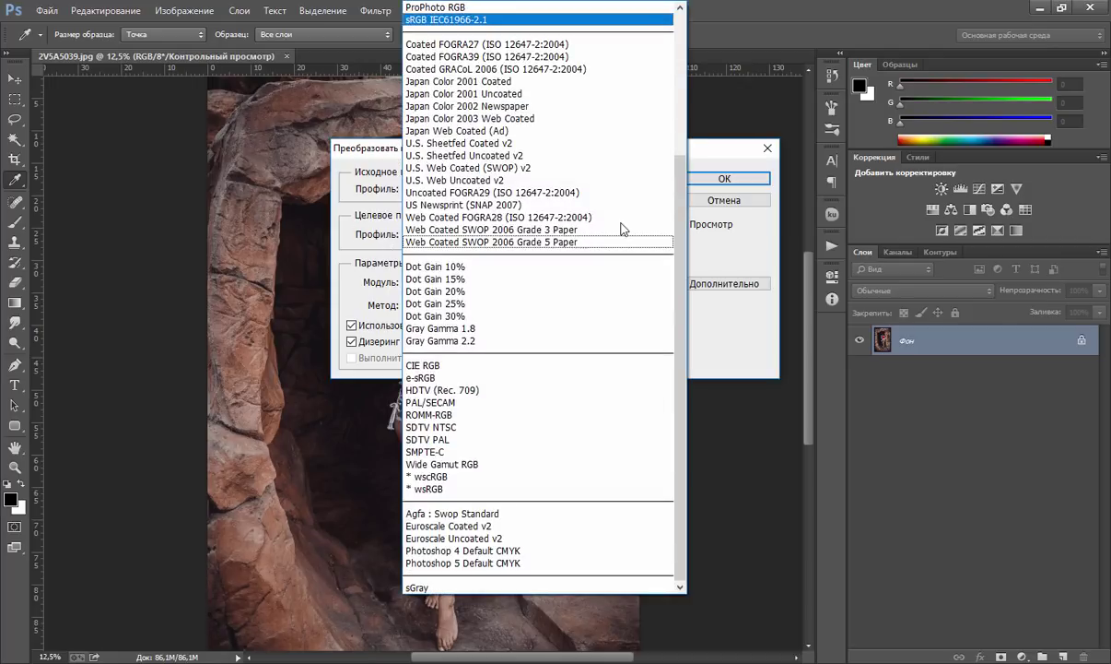
left_click(415, 22)
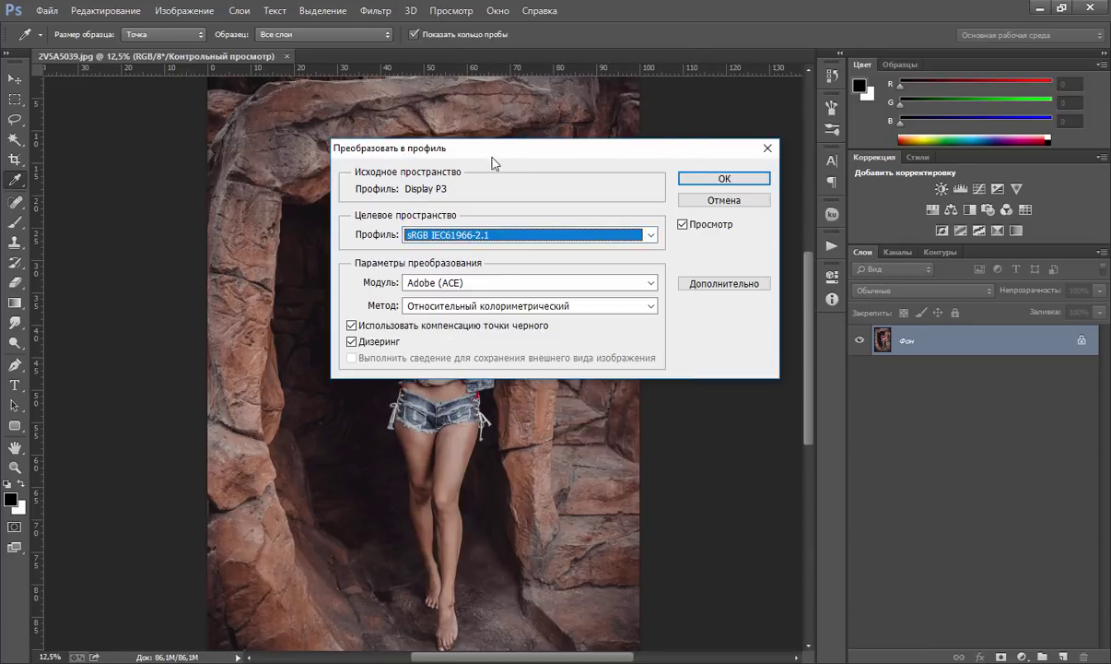
left_click(724, 179)
key("z")
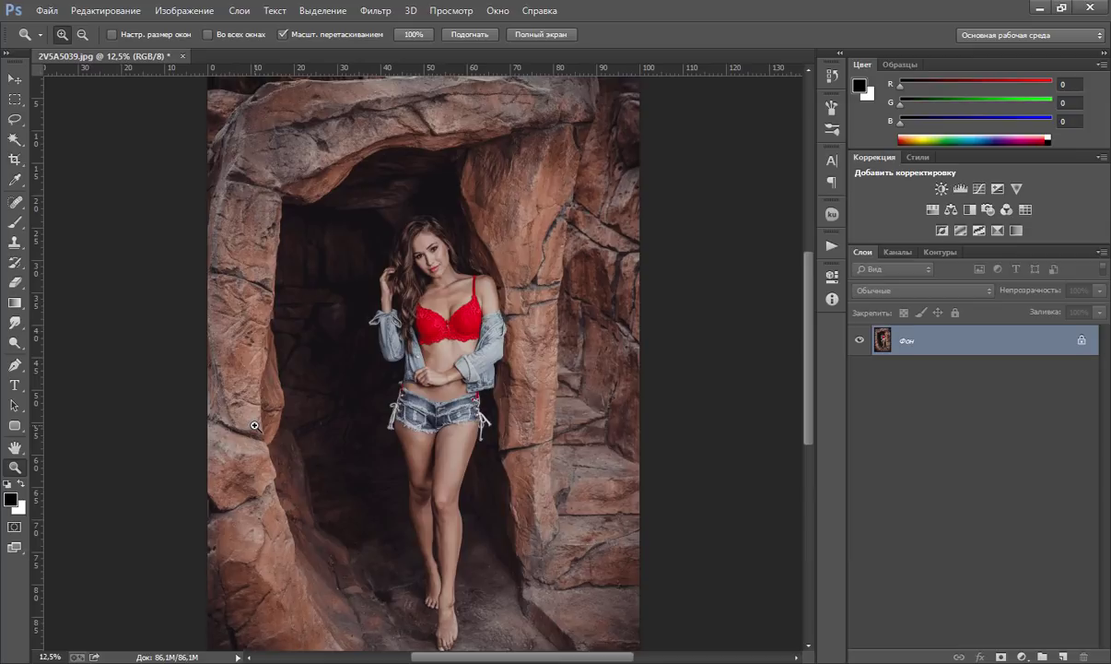
key("ctrl+y")
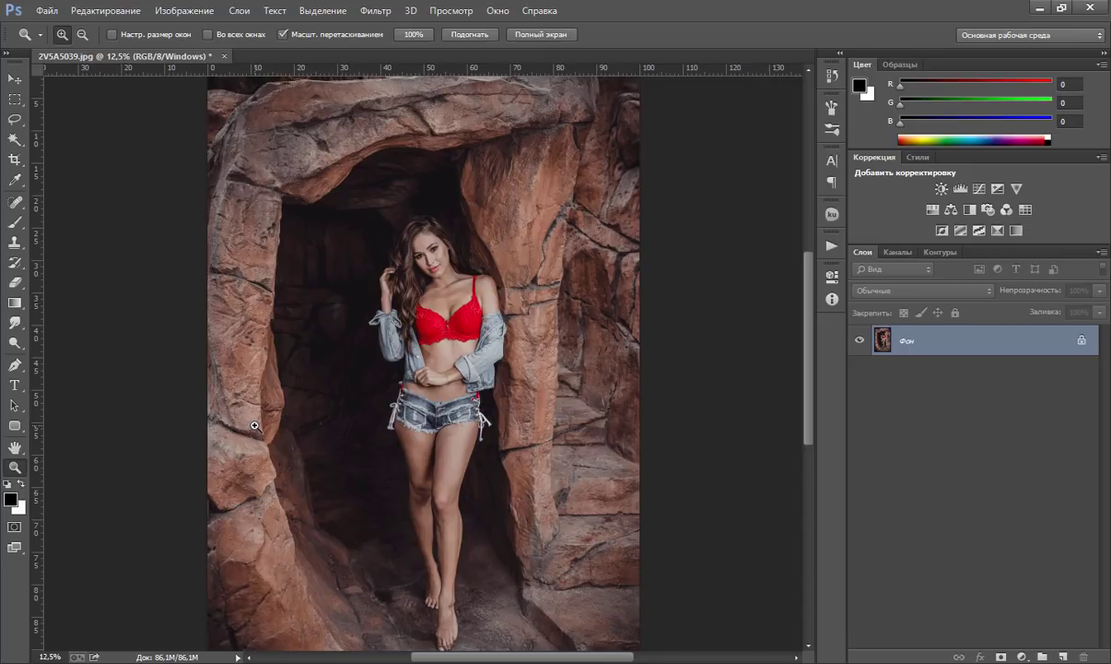
key("ctrl+y")
key("ctrl+y")
key("ctrl+y")
key("ctrl+y")
key("ctrl+y")
key("ctrl+y")
key("ctrl+y")
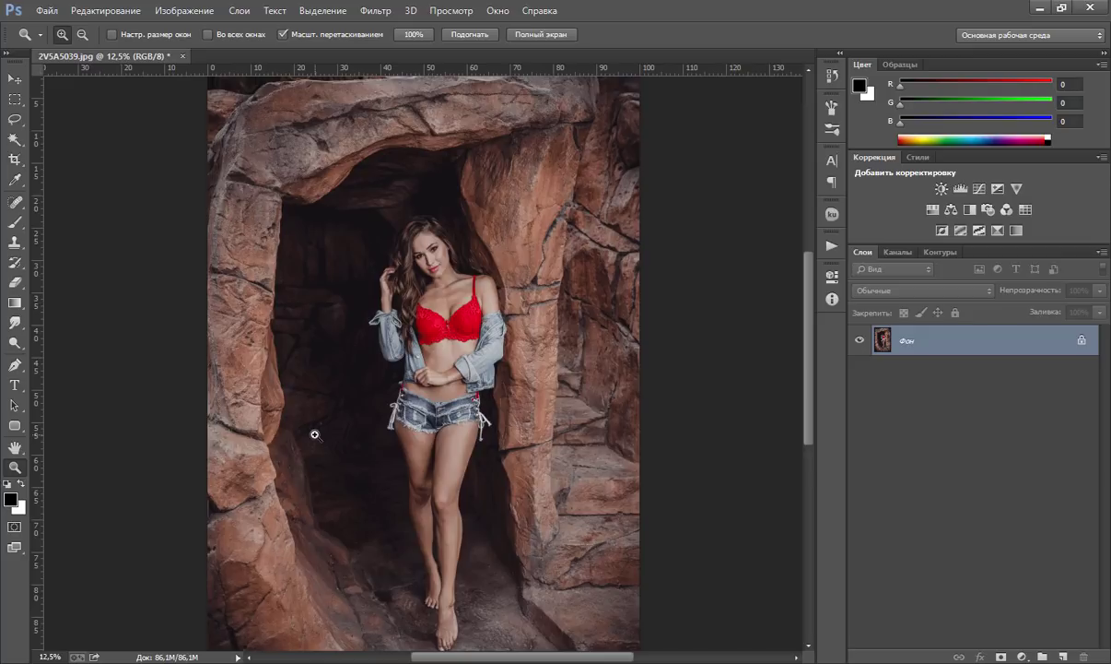
- Open the Info panel and enable Document Profile in its Panel Options
left_click(501, 11)
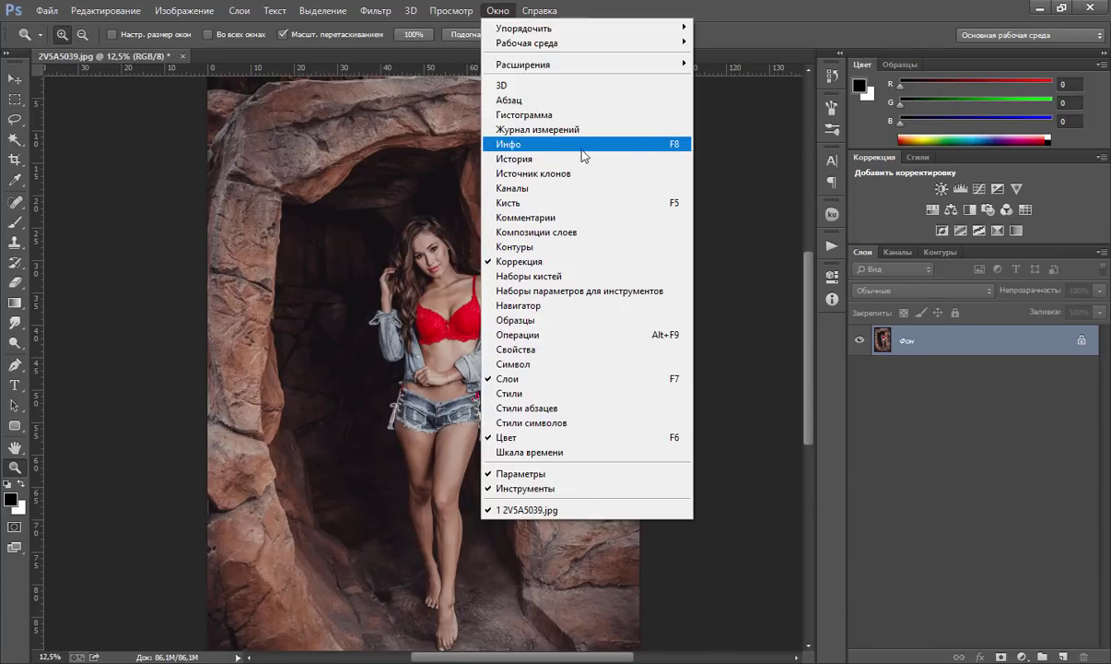
left_click(514, 143)
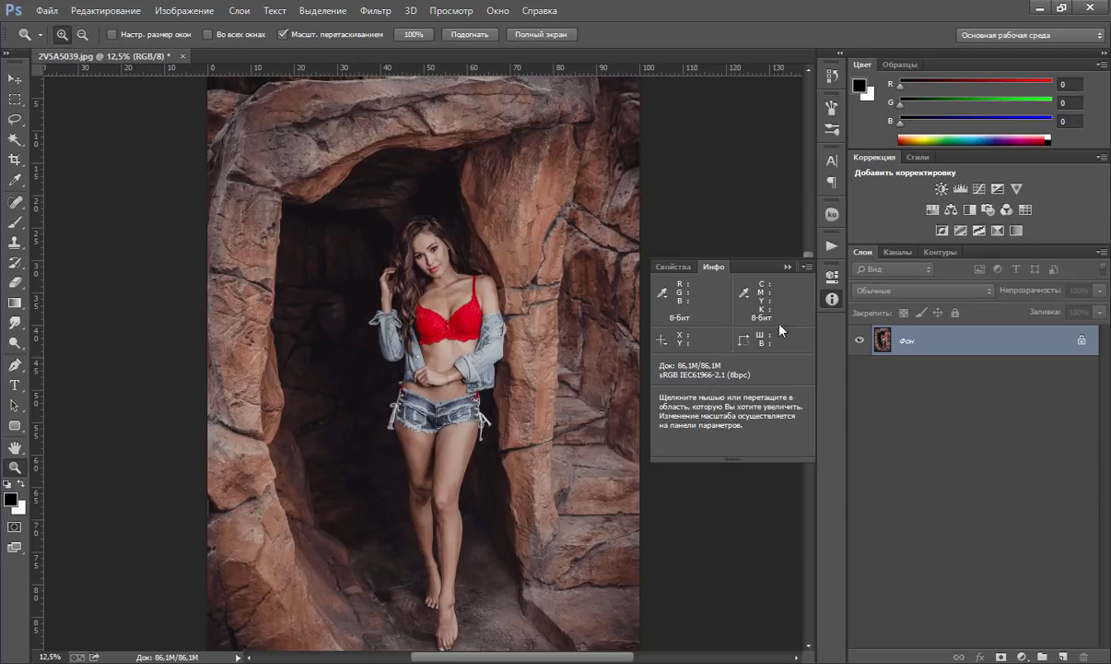
left_click(806, 268)
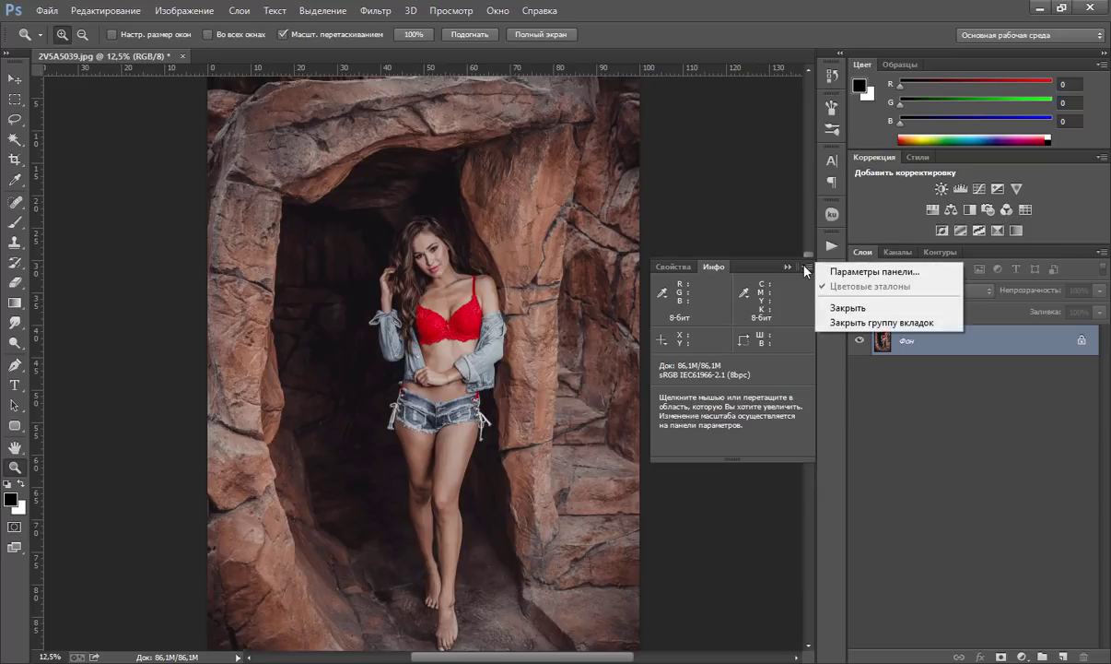
left_click(851, 273)
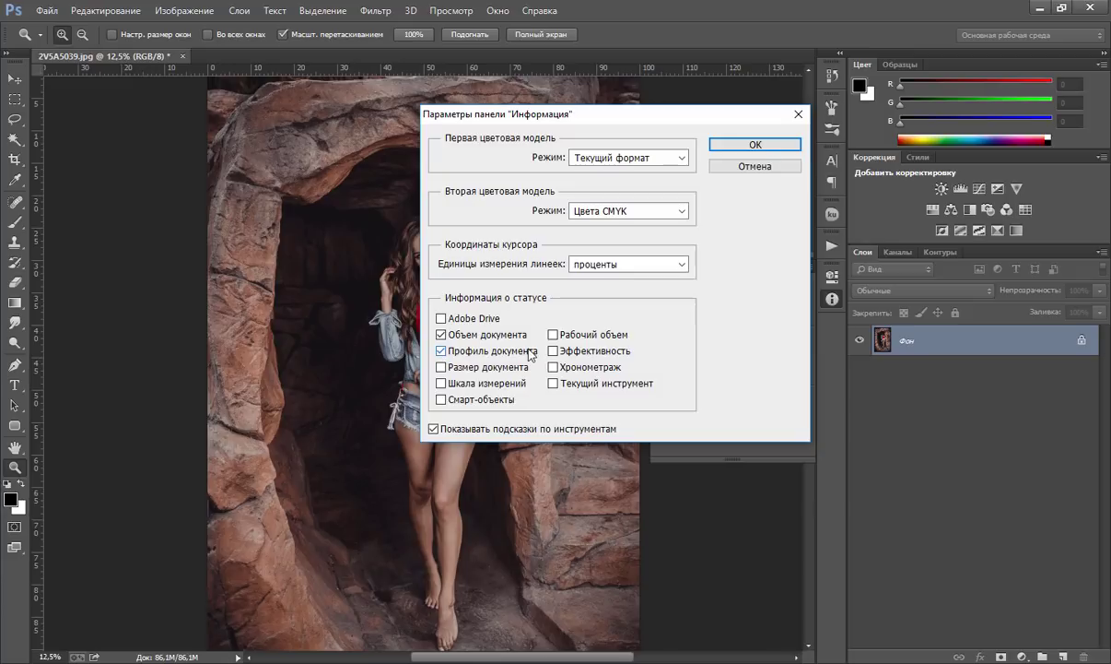
left_click(755, 145)
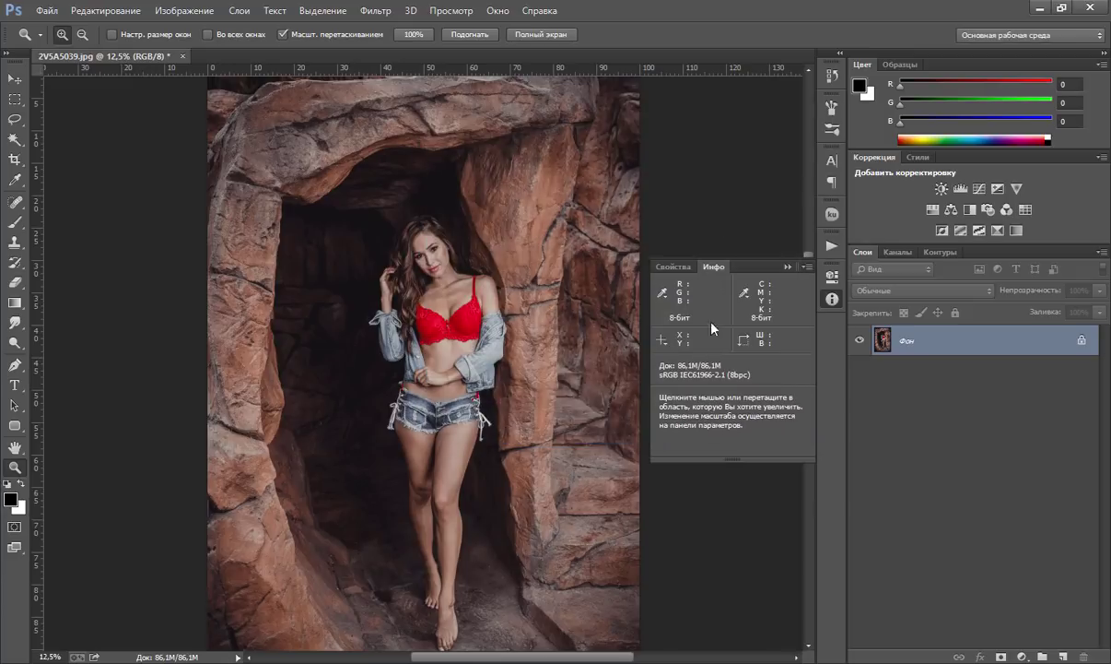